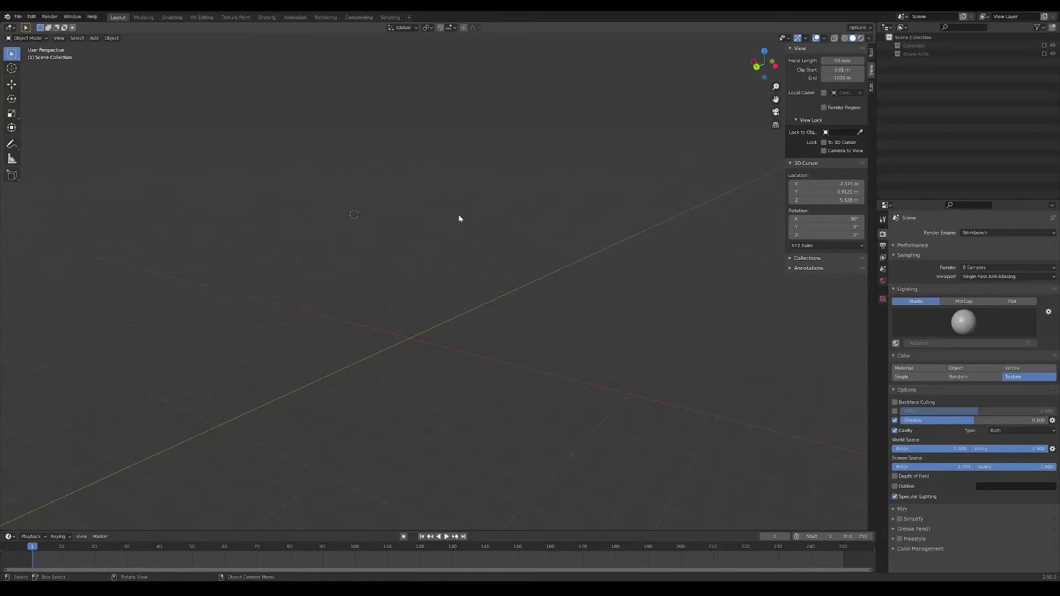
In front ortho view, scale the axe reference image, tilt it about 60° and raise it
{"action": "key", "text": "s"}
{"action": "key", "text": "Return"}
{"action": "key", "text": "r"}
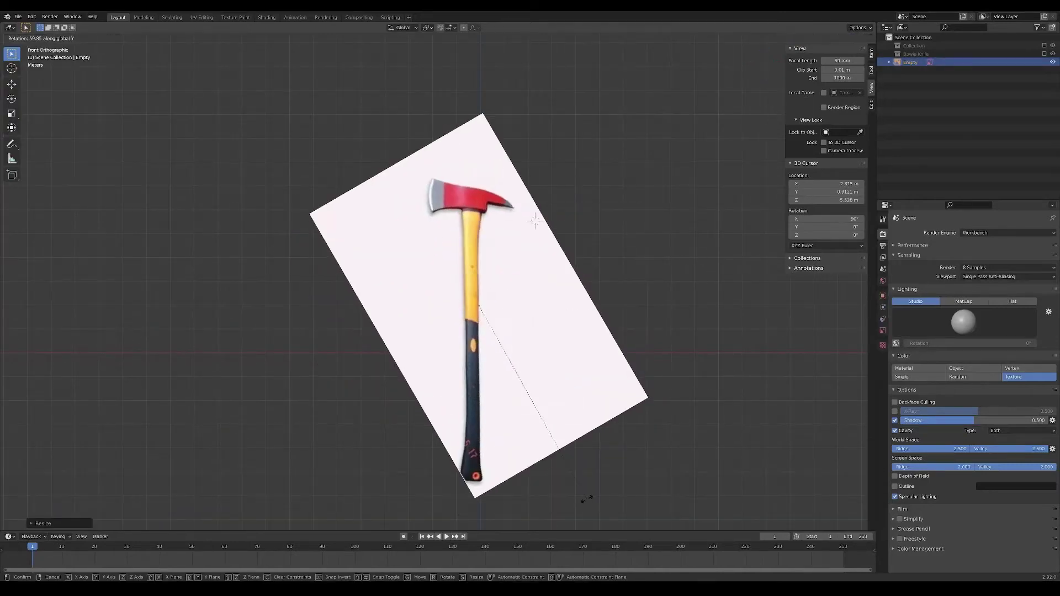
{"action": "left_click", "coordinate": [586, 499]}
{"action": "key", "text": "g"}
{"action": "left_click", "coordinate": [591, 347]}
Add a mesh cube and shrink it to the handle's width
{"action": "key", "text": "shift+a"}
{"action": "left_click", "coordinate": [505, 301]}
{"action": "key", "text": "g"}
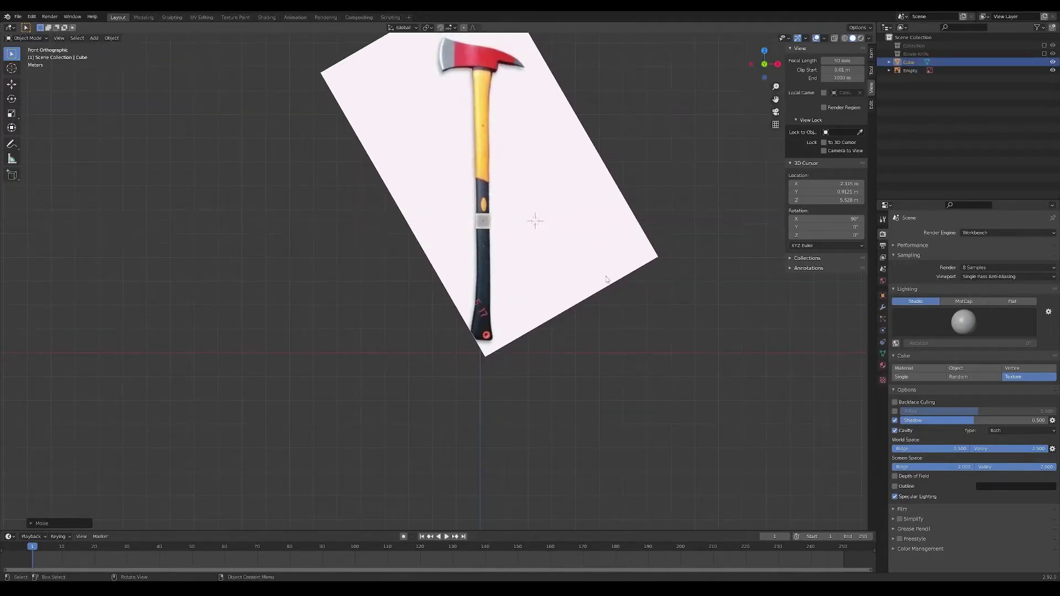
{"action": "left_click", "coordinate": [544, 285]}
{"action": "scroll", "coordinate": [531, 336], "scroll_direction": "up", "scroll_amount": 3}
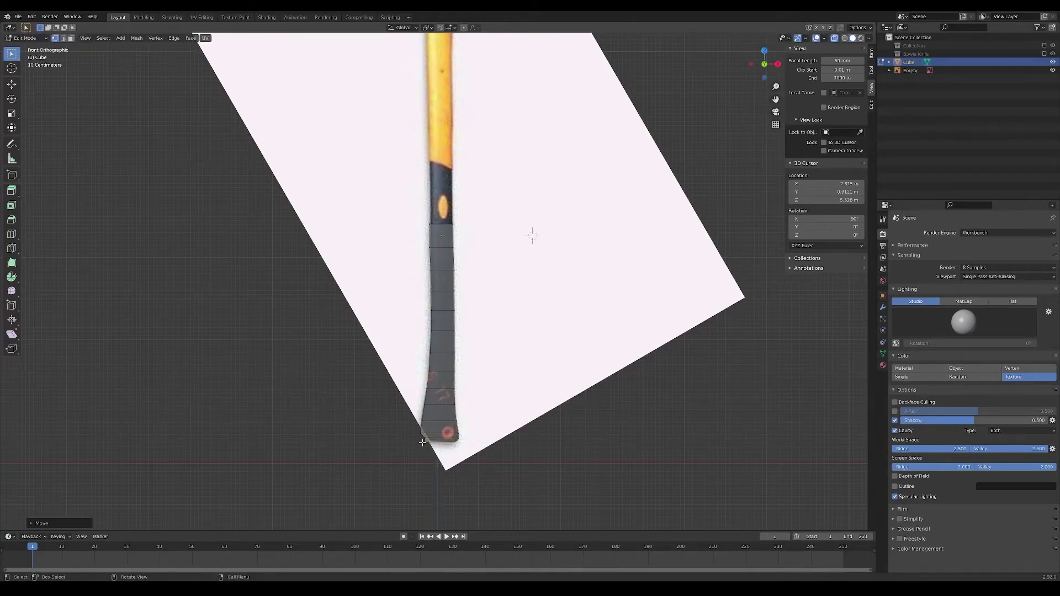
Extend the cube column up the axe handle, then orbit to compare it with the reference
{"action": "left_click", "coordinate": [541, 350]}
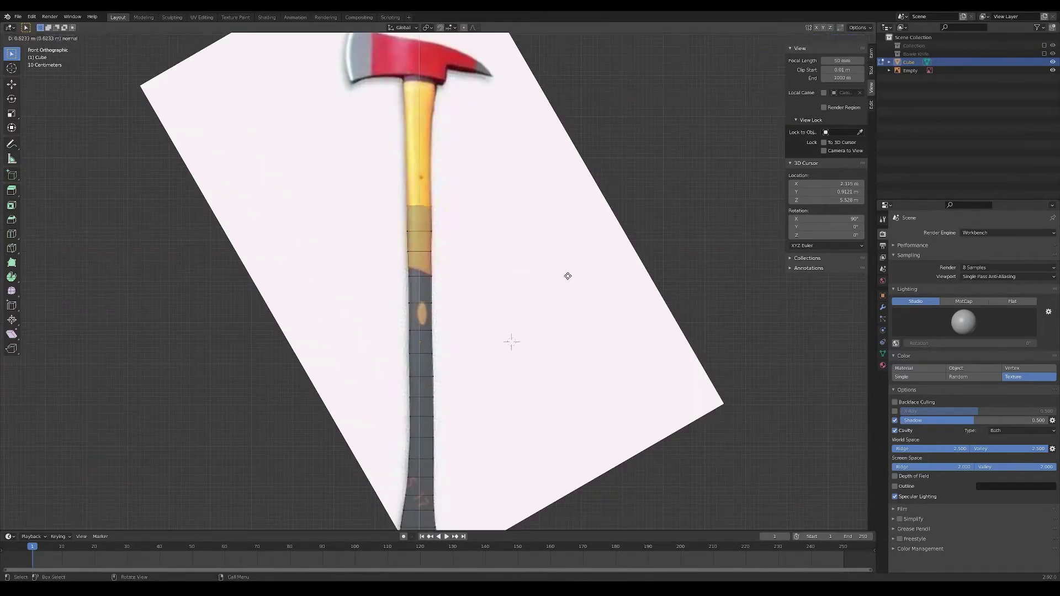
{"action": "key", "text": "g"}
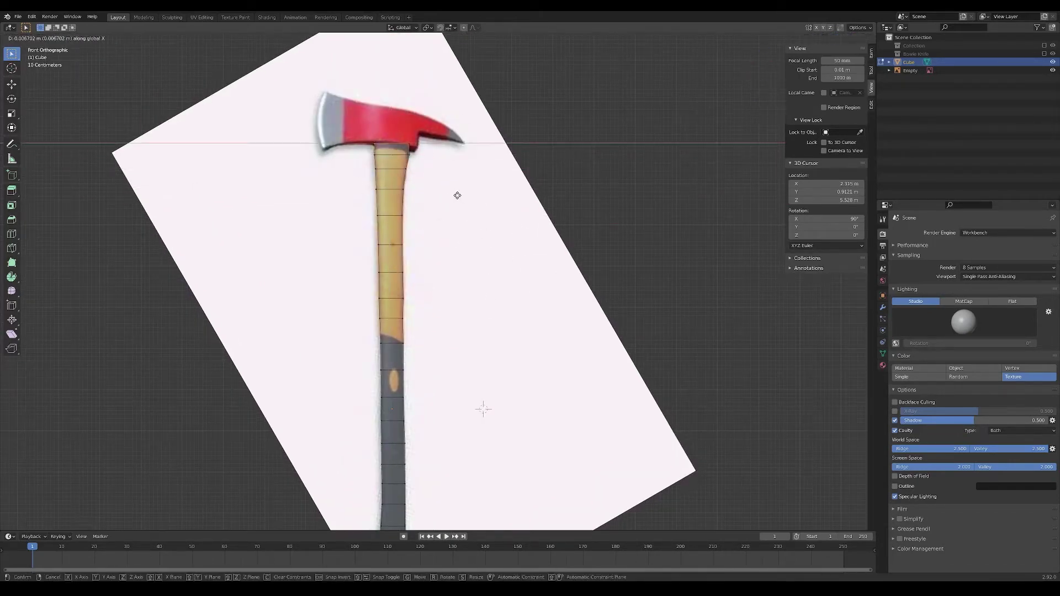
{"action": "mouse_move", "coordinate": [576, 253]}
{"action": "middle_mouse_down"}
{"action": "mouse_move", "coordinate": [497, 287]}
{"action": "mouse_move", "coordinate": [587, 289]}
{"action": "mouse_move", "coordinate": [556, 350]}
{"action": "middle_mouse_up"}
{"action": "key", "text": "Tab"}
{"action": "scroll", "coordinate": [497, 287], "scroll_direction": "up", "scroll_amount": 3}
{"action": "left_click", "coordinate": [872, 105]}
{"action": "key", "text": "Tab"}
In back ortho, move a selected handle edge path to match the reference outline
{"action": "scroll", "coordinate": [550, 411], "scroll_direction": "up", "scroll_amount": 3}
{"action": "scroll", "coordinate": [456, 491], "scroll_direction": "down", "scroll_amount": 2}
{"action": "left_click", "coordinate": [457, 491], "text": "ctrl"}
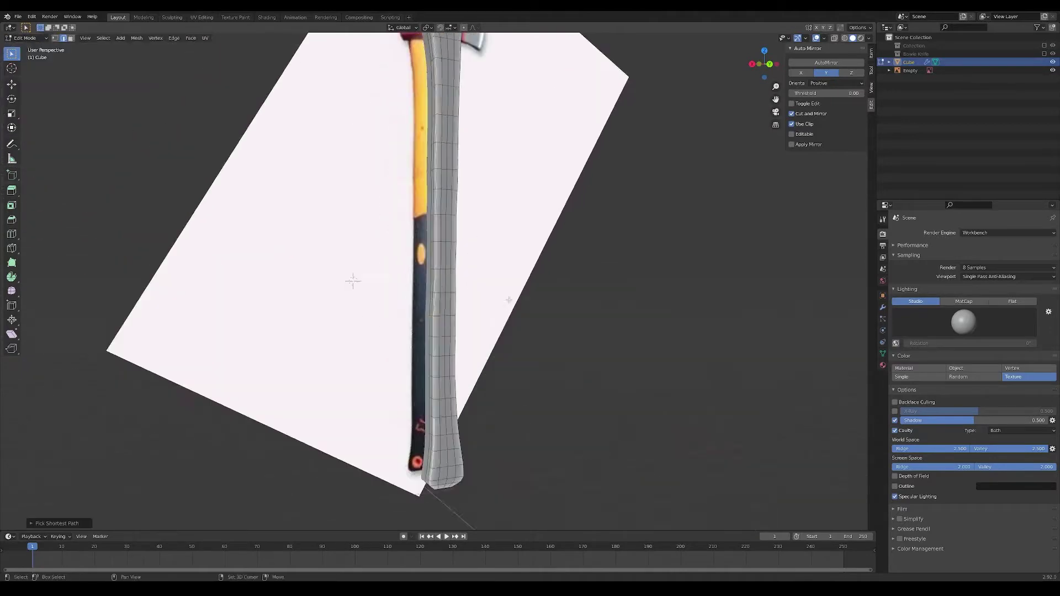
{"action": "key", "text": "ctrl+KP_1"}
{"action": "scroll", "coordinate": [489, 232], "scroll_direction": "up", "scroll_amount": 3}
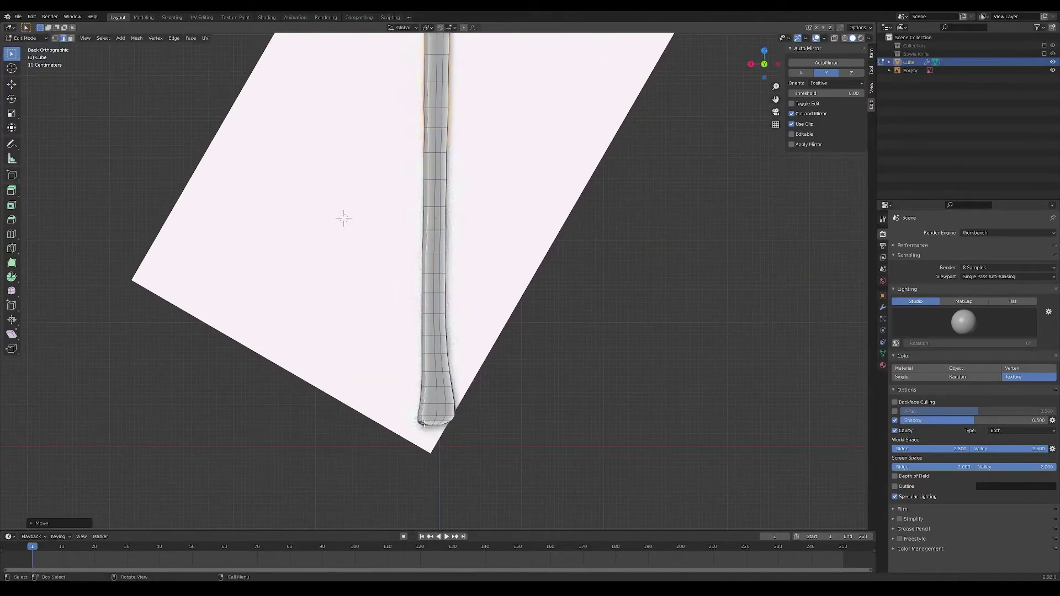
{"action": "key", "text": "g"}
{"action": "left_click", "coordinate": [515, 382]}
{"action": "key", "text": "KP_1"}
{"action": "mouse_move", "coordinate": [509, 390]}
{"action": "middle_mouse_down"}
{"action": "mouse_move", "coordinate": [509, 336]}
{"action": "mouse_move", "coordinate": [562, 315]}
{"action": "mouse_move", "coordinate": [353, 267]}
{"action": "mouse_move", "coordinate": [343, 166]}
{"action": "middle_mouse_up"}
Shift two more handle edge loops along X to follow the handle's width
{"action": "left_click", "coordinate": [379, 184], "text": "ctrl"}
{"action": "key", "text": "g"}
{"action": "key", "text": "x"}
{"action": "left_click", "coordinate": [538, 285]}
{"action": "middle_click_drag", "start_coordinate": [539, 285], "coordinate": [497, 276]}
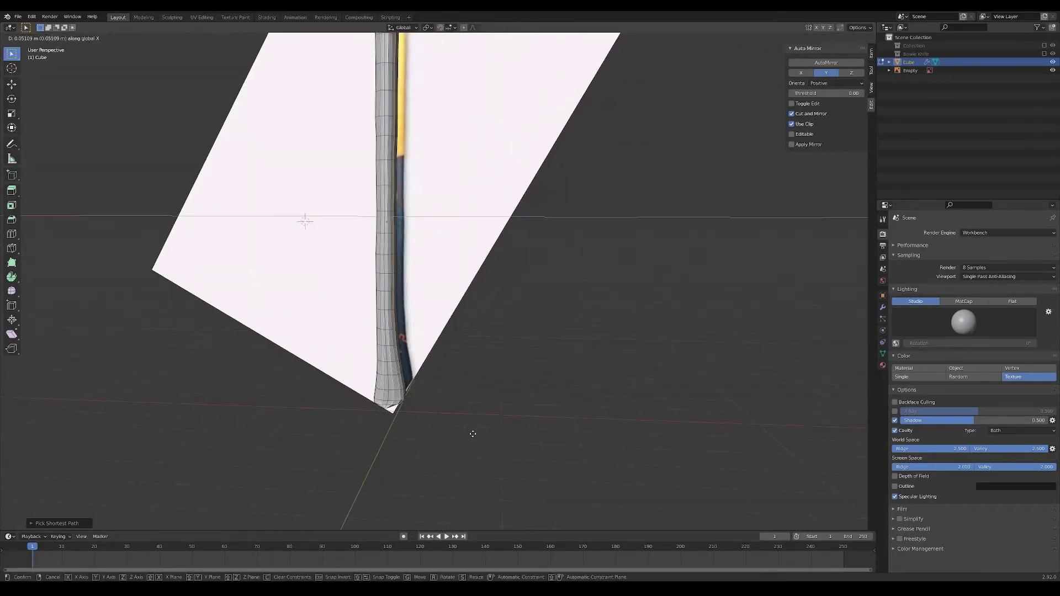
{"action": "middle_click_drag", "start_coordinate": [497, 276], "coordinate": [425, 199]}
{"action": "key", "text": "ctrl+KP_1"}
{"action": "scroll", "coordinate": [425, 199], "scroll_direction": "up", "scroll_amount": 3}
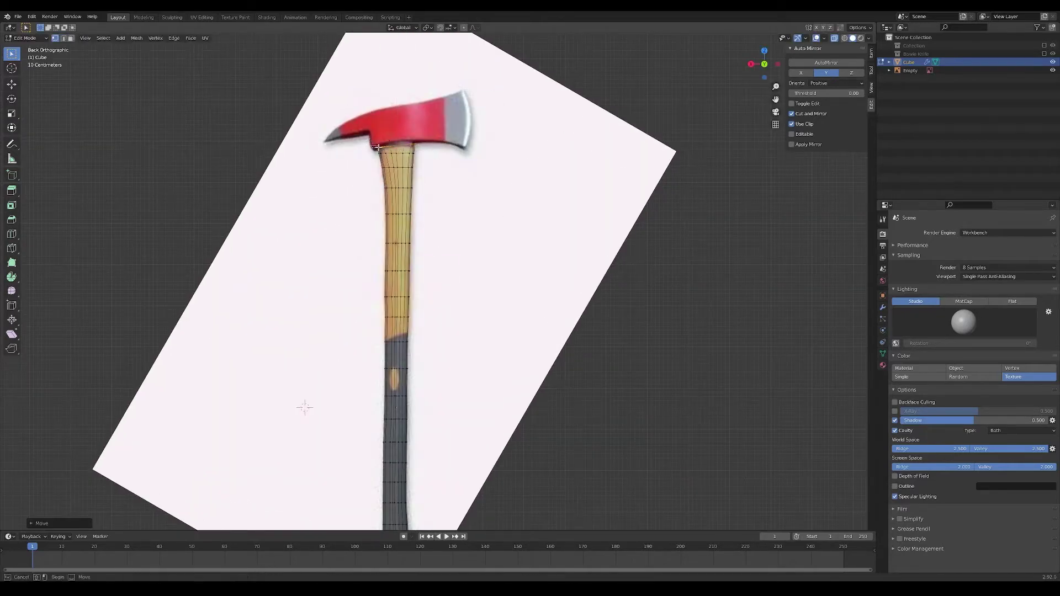
{"action": "left_click", "coordinate": [441, 172]}
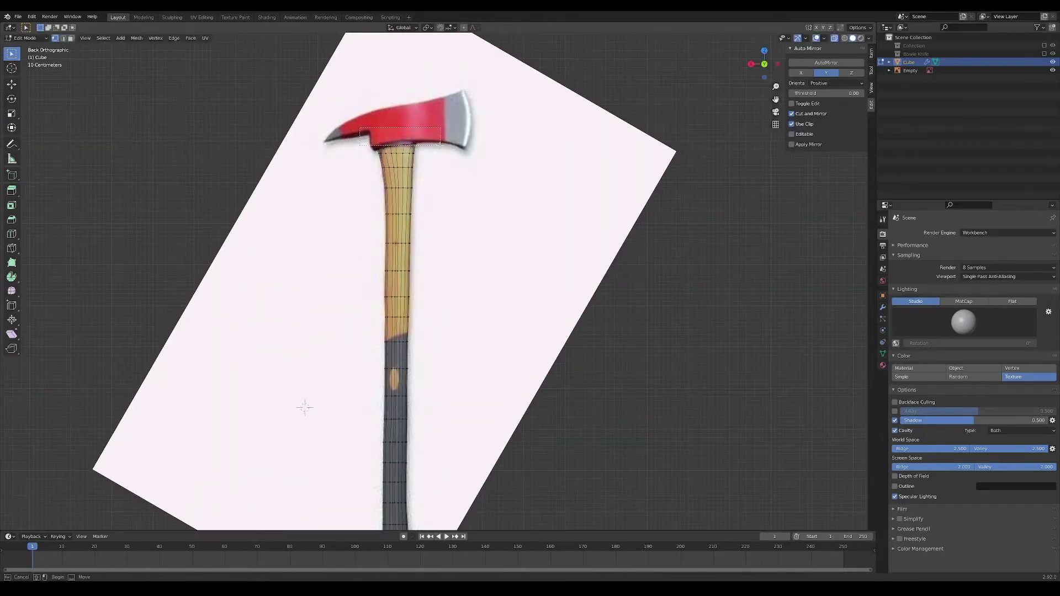
{"action": "scroll", "coordinate": [374, 148], "scroll_direction": "down", "scroll_amount": 2}
{"action": "scroll", "coordinate": [497, 179], "scroll_direction": "up", "scroll_amount": 2}
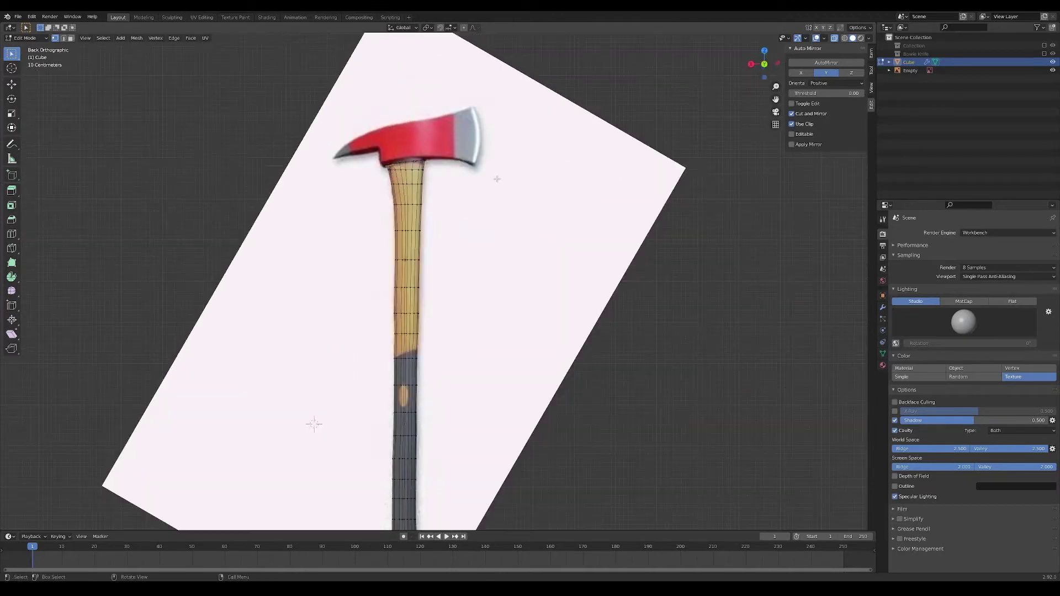
{"action": "left_click", "coordinate": [494, 180]}
Reposition the extruded edges at the top of the handle
{"action": "left_click", "coordinate": [525, 224]}
{"action": "key", "text": "g"}
{"action": "scroll", "coordinate": [552, 208], "scroll_direction": "down", "scroll_amount": 2}
{"action": "scroll", "coordinate": [554, 209], "scroll_direction": "up", "scroll_amount": 2}
{"action": "left_click", "coordinate": [554, 209]}
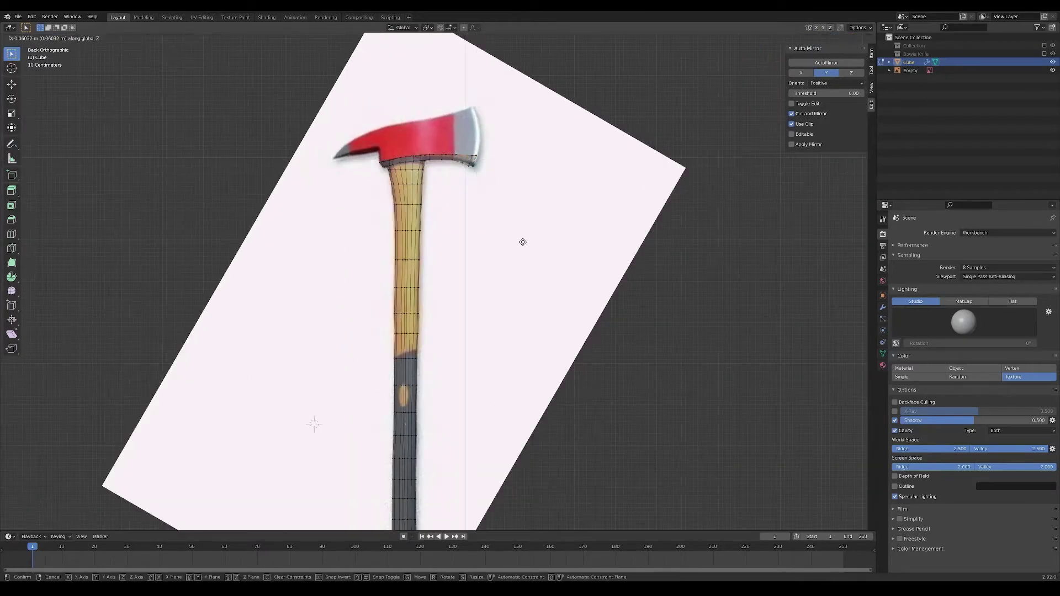
{"action": "middle_click_drag", "start_coordinate": [376, 157], "coordinate": [402, 136]}
{"action": "key", "text": "ctrl+KP_1"}
Extrude the handle's top loop along X to block out the axe head
{"action": "key", "text": "e"}
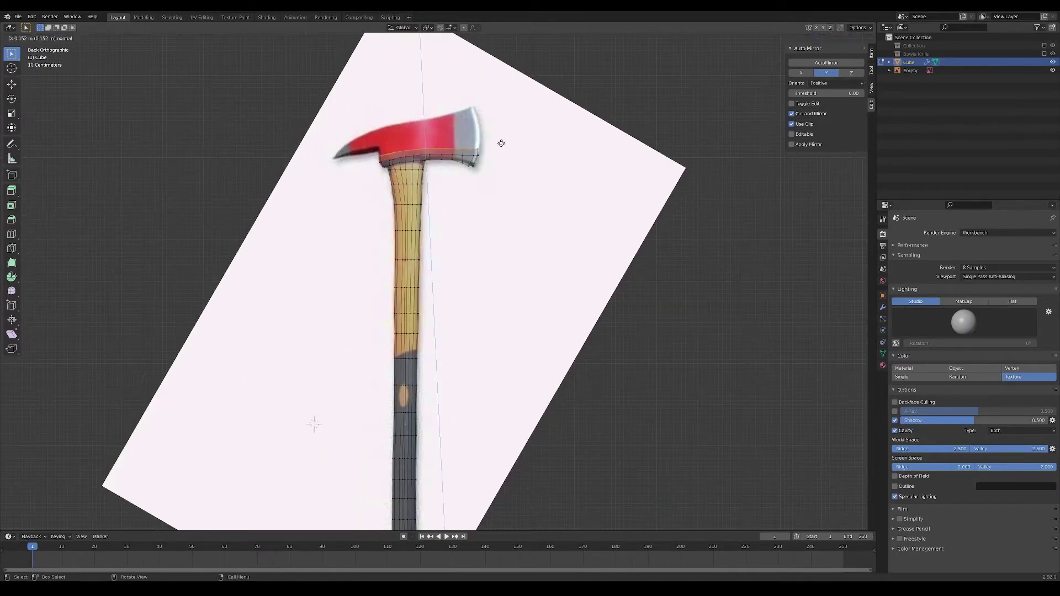
{"action": "key", "text": "g"}
{"action": "key", "text": "x"}
{"action": "left_click", "coordinate": [533, 189]}
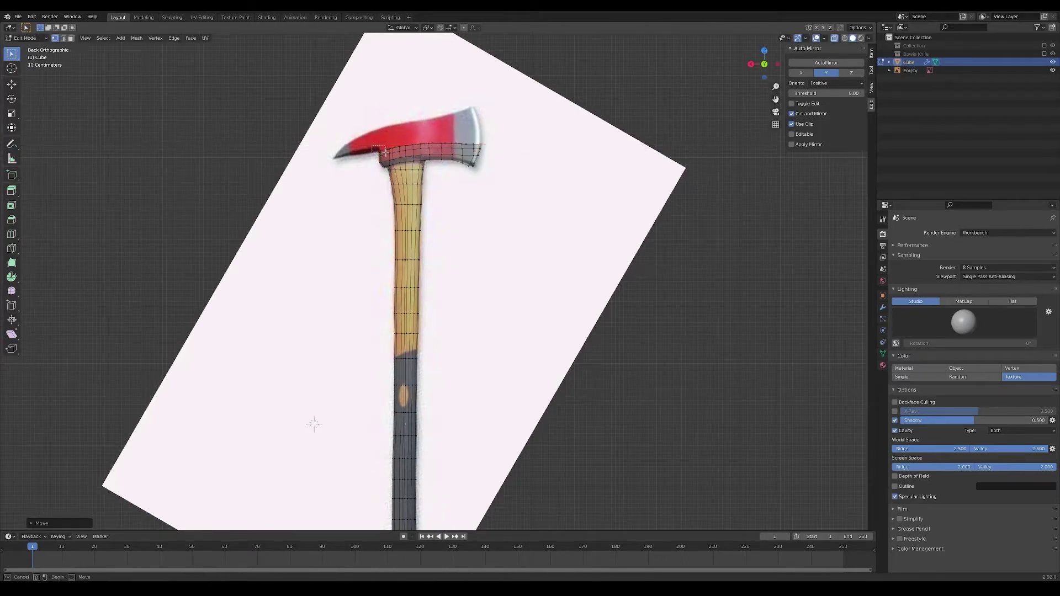
{"action": "middle_click_drag", "start_coordinate": [381, 152], "coordinate": [497, 171]}
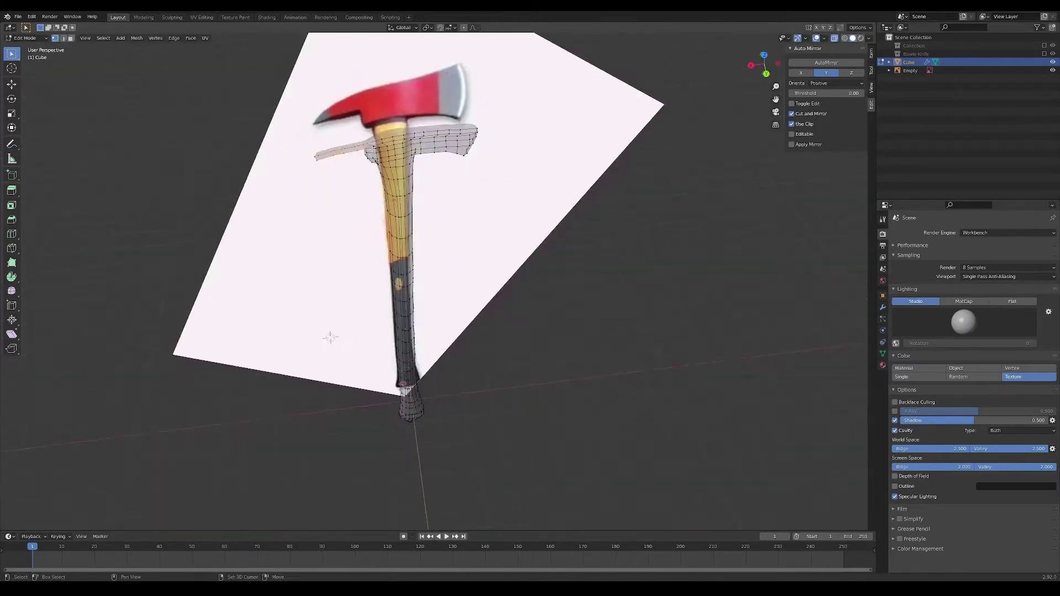
{"action": "key", "text": "ctrl+KP_1"}
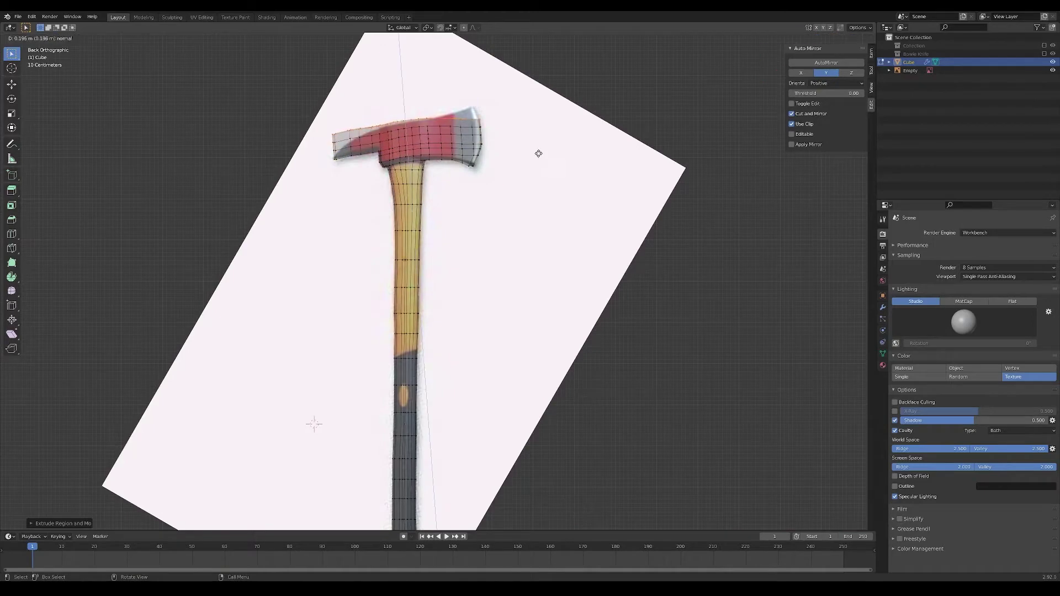
{"action": "right_click", "coordinate": [467, 102]}
{"action": "middle_click_drag", "start_coordinate": [470, 111], "coordinate": [484, 109]}
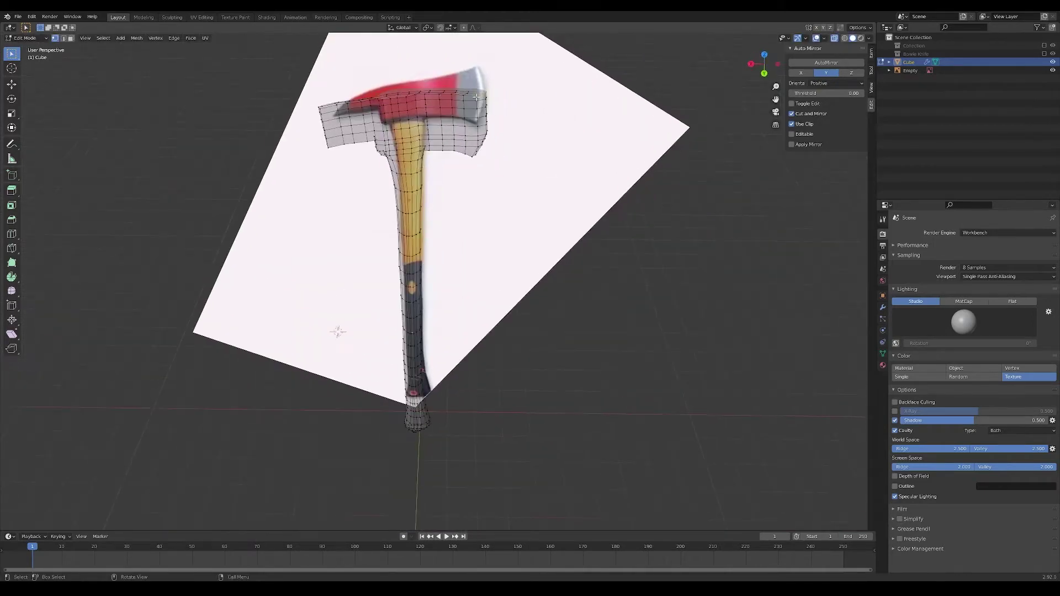
{"action": "key", "text": "ctrl+KP_1"}
Box-select the head's top vertices and move them to follow the head's upper outline
{"action": "key", "text": "b"}
{"action": "key", "text": "Tab"}
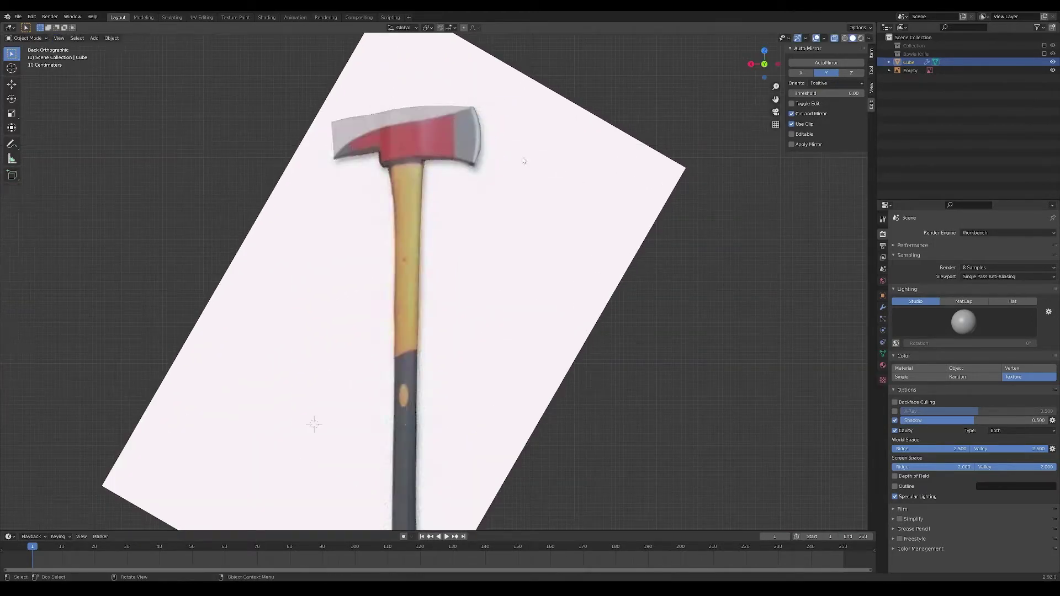
{"action": "key", "text": "Tab"}
{"action": "key", "text": "b"}
{"action": "key", "text": "g"}
{"action": "left_click", "coordinate": [333, 112]}
{"action": "key", "text": "ctrl+z"}
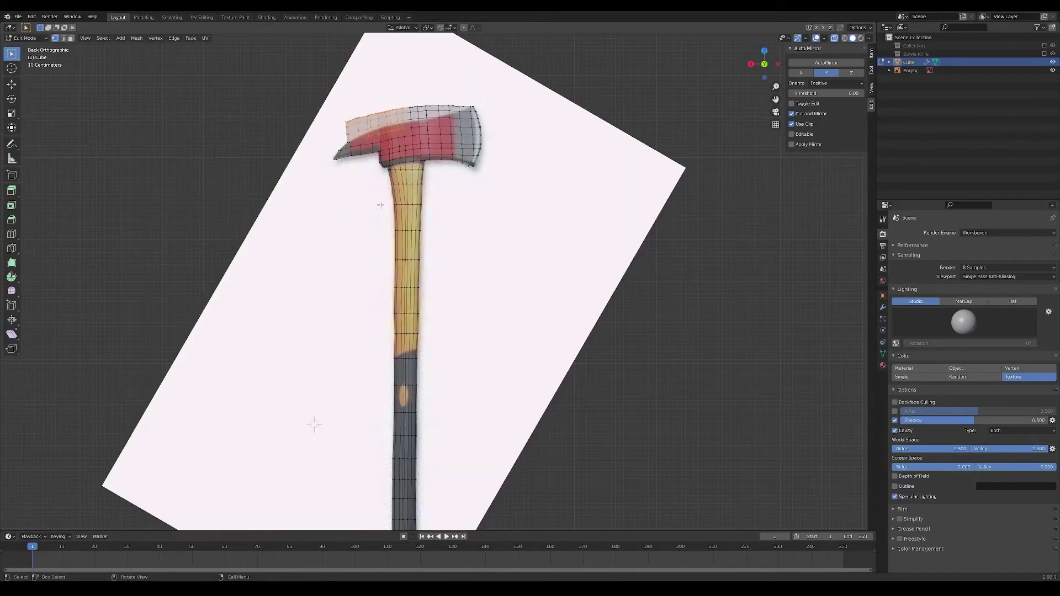
{"action": "key", "text": "g"}
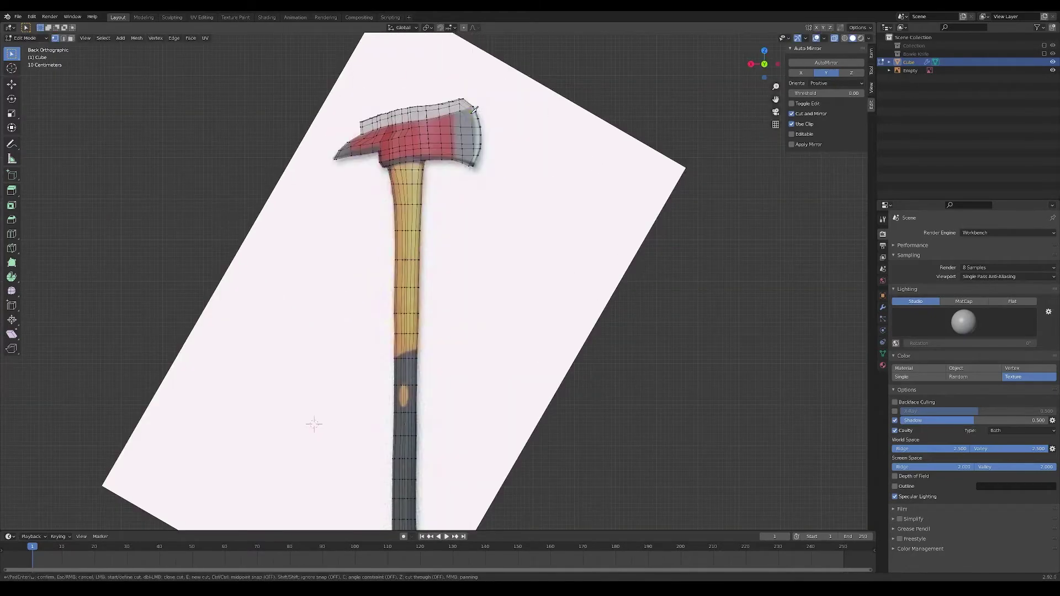
{"action": "middle_click_drag", "start_coordinate": [562, 187], "coordinate": [508, 205]}
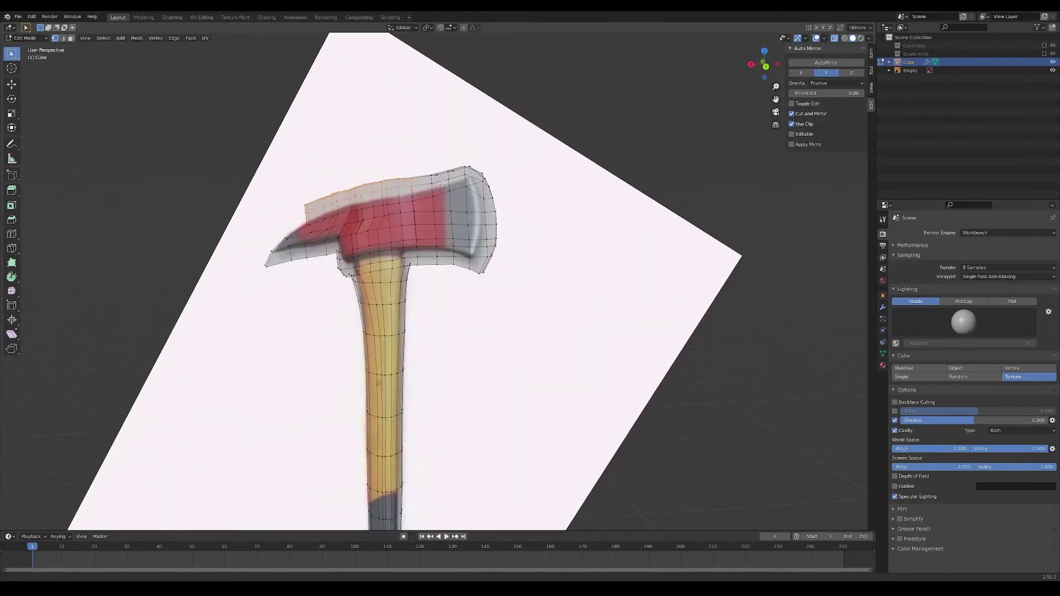
{"action": "right_click", "coordinate": [381, 223]}
Knife-cut extra edges across the grey axe head
{"action": "middle_click_drag", "start_coordinate": [381, 227], "coordinate": [408, 346]}
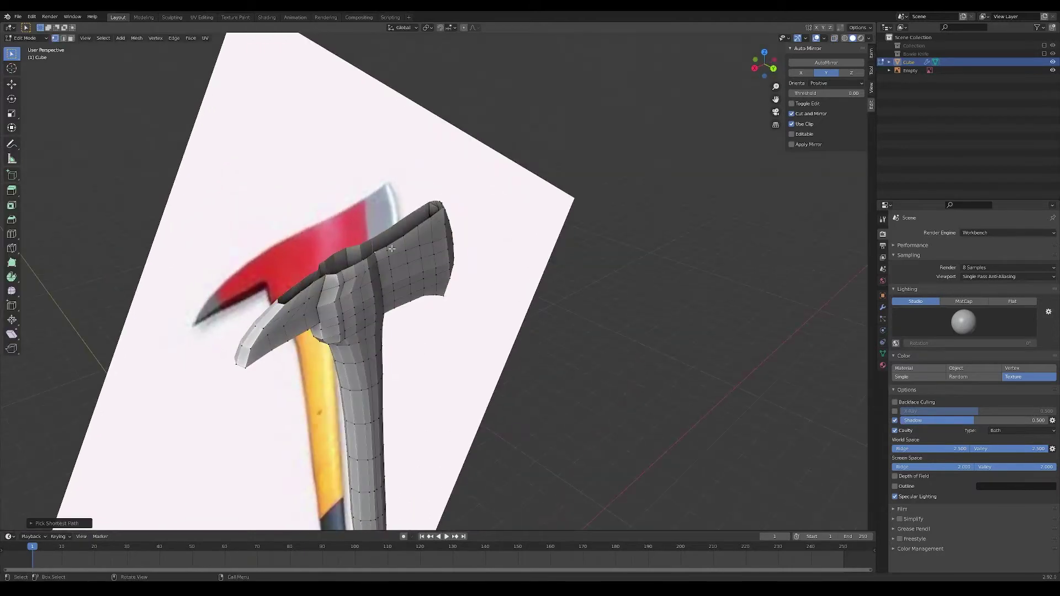
{"action": "middle_click_drag", "start_coordinate": [392, 249], "coordinate": [368, 329]}
{"action": "scroll", "coordinate": [369, 328], "scroll_direction": "up", "scroll_amount": 4}
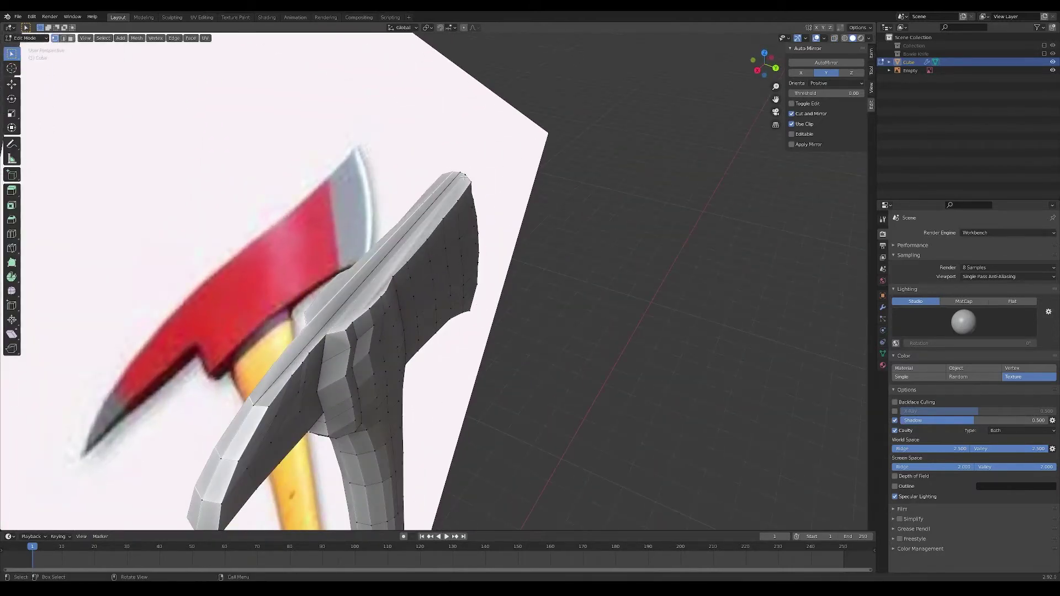
{"action": "key", "text": "k"}
{"action": "key", "text": "k"}
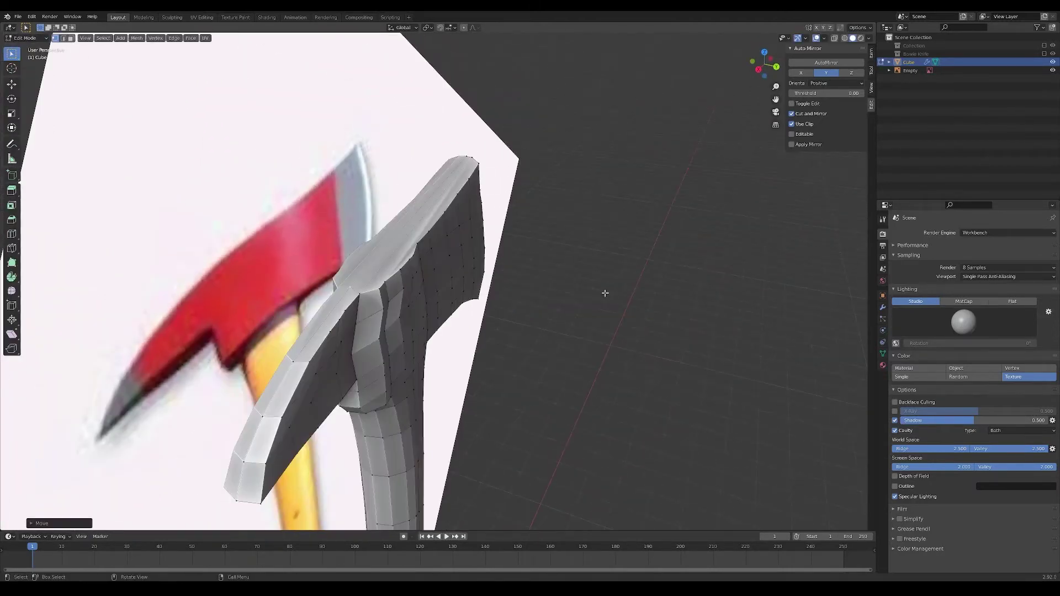
{"action": "middle_click_drag", "start_coordinate": [603, 291], "coordinate": [327, 264]}
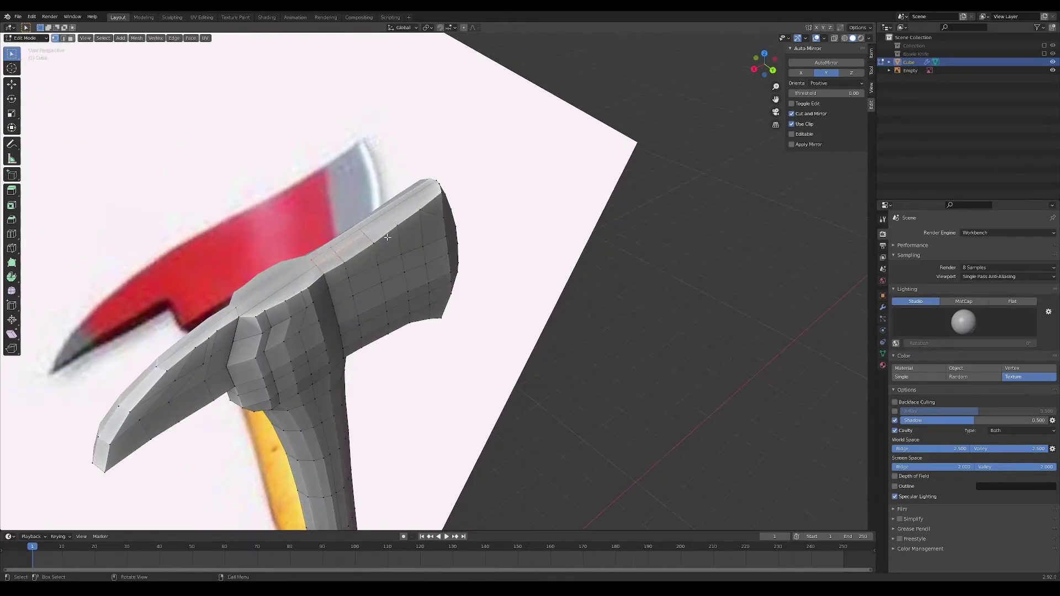
{"action": "middle_click_drag", "start_coordinate": [388, 237], "coordinate": [459, 310]}
{"action": "scroll", "coordinate": [458, 310], "scroll_direction": "up", "scroll_amount": 3}
{"action": "mouse_move", "coordinate": [338, 304]}
{"action": "middle_mouse_down"}
{"action": "mouse_move", "coordinate": [355, 130]}
{"action": "mouse_move", "coordinate": [346, 161]}
{"action": "middle_mouse_up"}
{"action": "middle_click_drag", "start_coordinate": [547, 210], "coordinate": [412, 146]}
{"action": "key", "text": "k"}
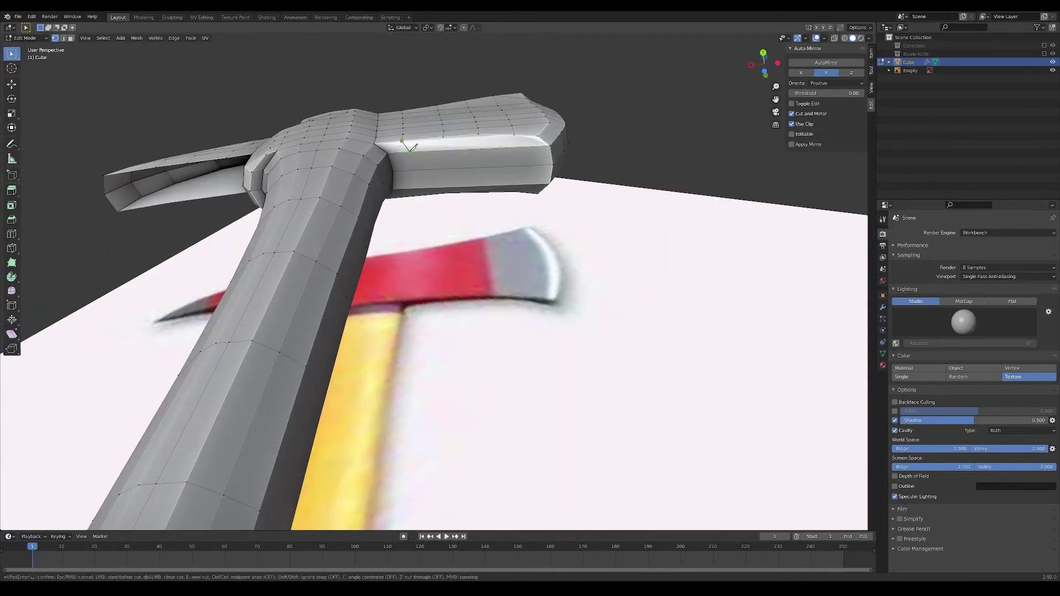
{"action": "key", "text": "Escape"}
{"action": "middle_click_drag", "start_coordinate": [541, 140], "coordinate": [321, 213]}
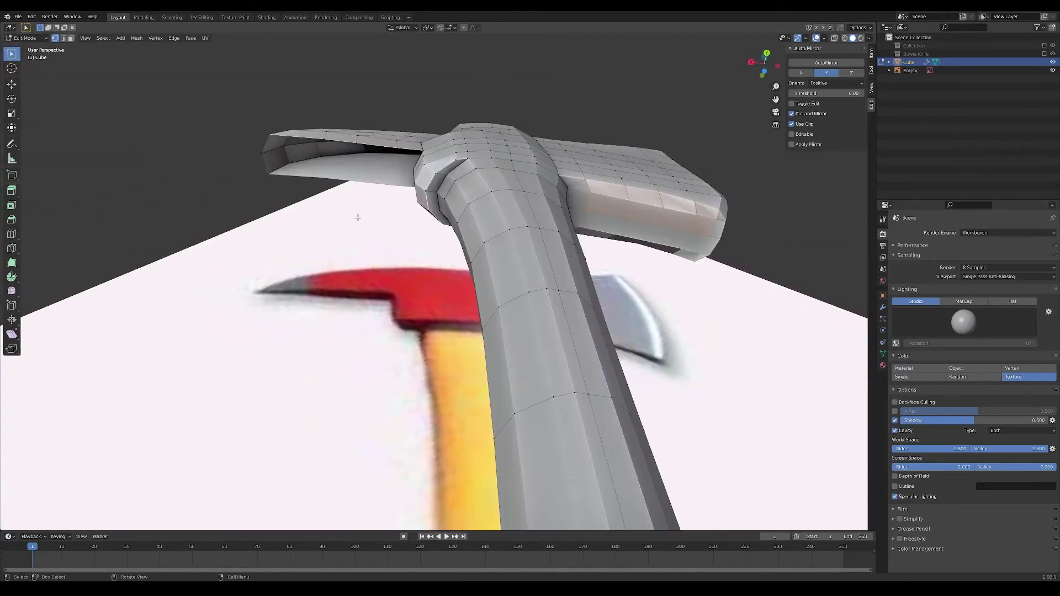
{"action": "middle_click_drag", "start_coordinate": [412, 170], "coordinate": [385, 94]}
Make one more head cut, then hide the selected part in back ortho view
{"action": "key", "text": "k"}
{"action": "key", "text": "ctrl+KP_1"}
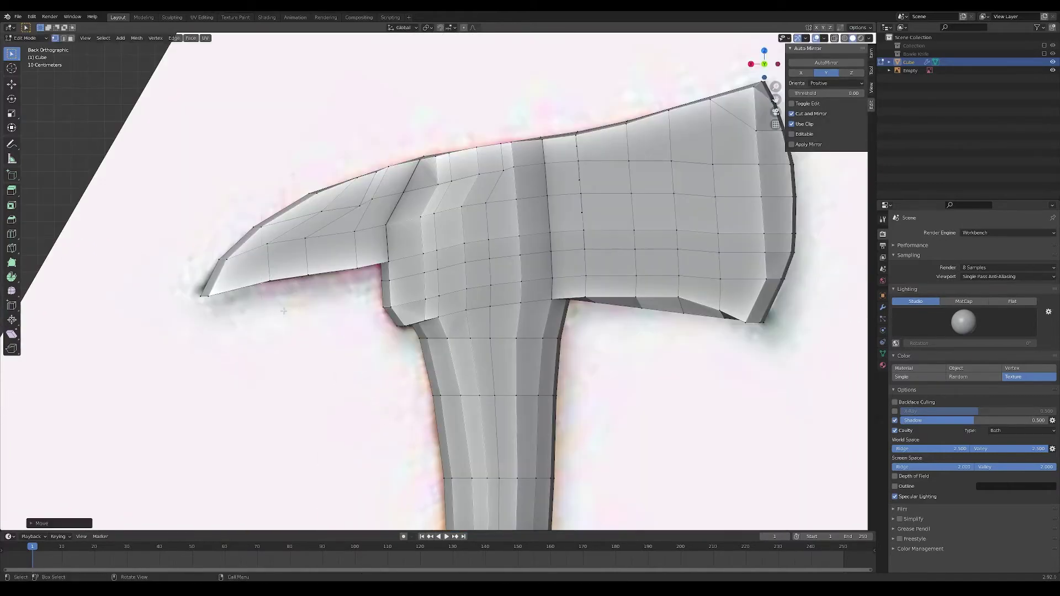
{"action": "scroll", "coordinate": [407, 147], "scroll_direction": "up", "scroll_amount": 5}
{"action": "key", "text": "h"}
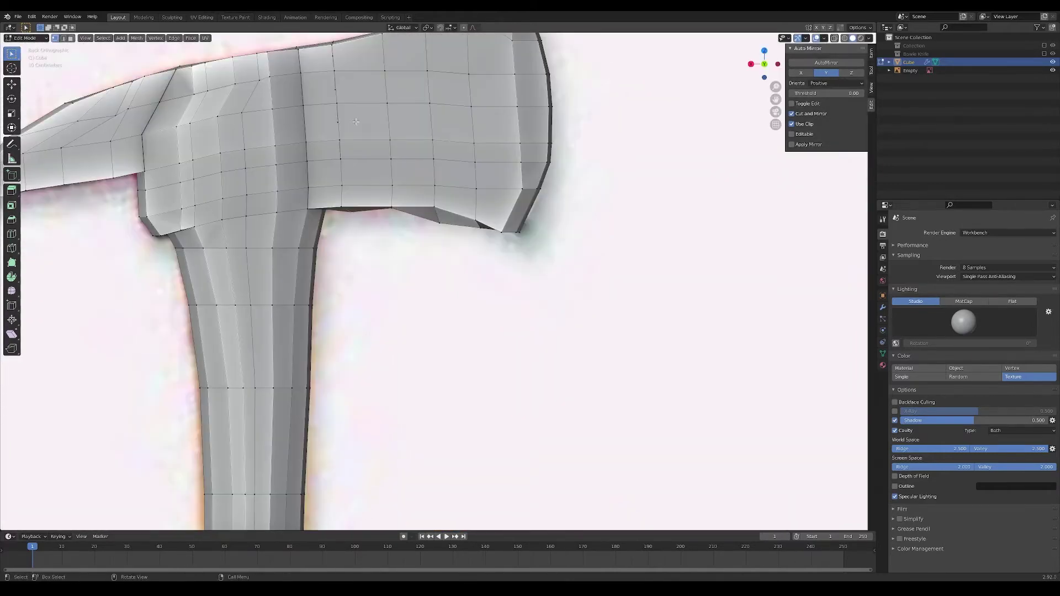
{"action": "middle_click_drag", "start_coordinate": [402, 136], "coordinate": [511, 161]}
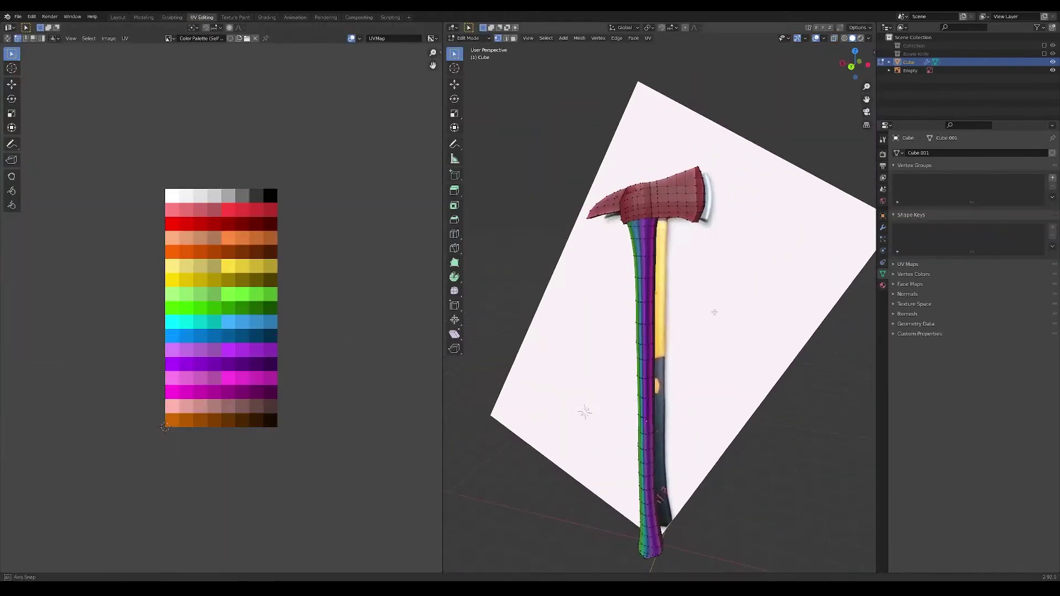
Move the handle faces' UVs onto a brown palette swatch, leaving the head red
{"action": "middle_click_drag", "start_coordinate": [713, 312], "coordinate": [635, 250]}
{"action": "scroll", "coordinate": [635, 250], "scroll_direction": "up", "scroll_amount": 4}
{"action": "scroll", "coordinate": [634, 249], "scroll_direction": "up", "scroll_amount": 4}
{"action": "scroll", "coordinate": [634, 250], "scroll_direction": "down", "scroll_amount": 4}
{"action": "key", "text": "g"}
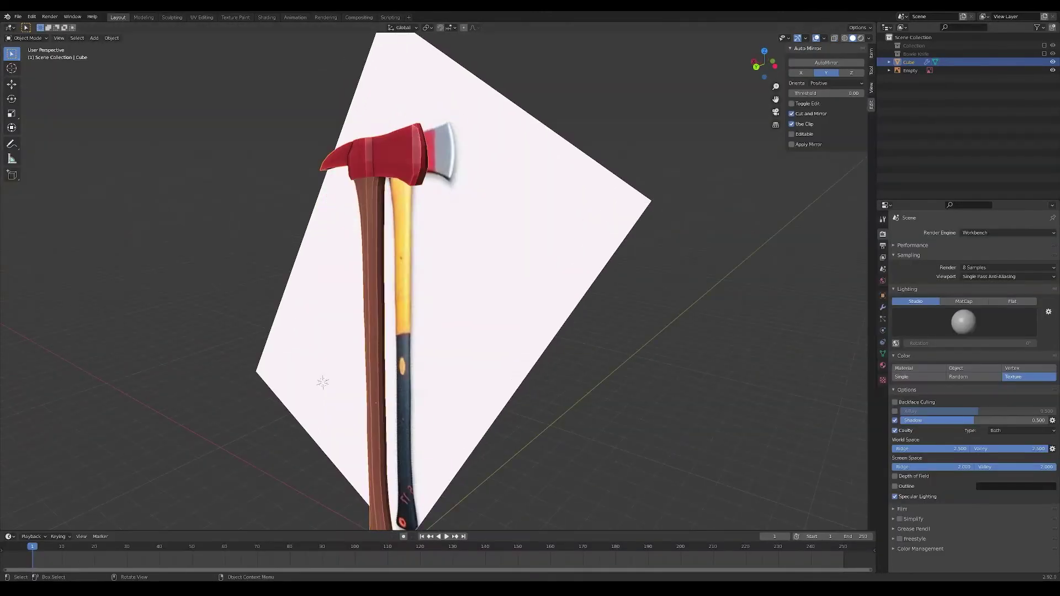
{"action": "middle_click_drag", "start_coordinate": [323, 382], "coordinate": [331, 276]}
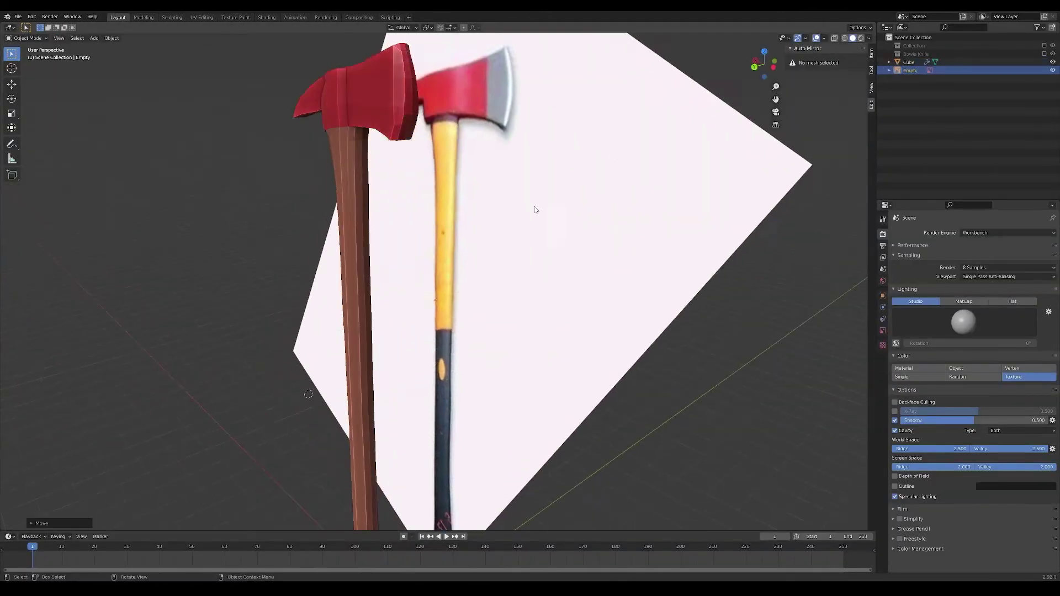
Move the edge loop where the head meets the handle along Y
{"action": "key", "text": "Tab"}
{"action": "scroll", "coordinate": [347, 183], "scroll_direction": "up", "scroll_amount": 5}
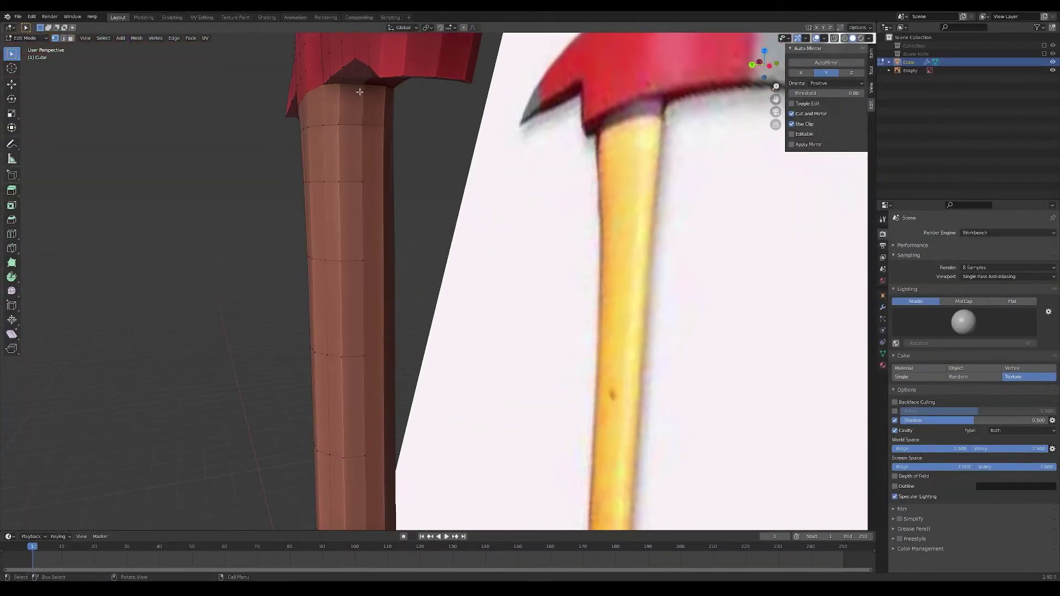
{"action": "middle_click_drag", "start_coordinate": [360, 91], "coordinate": [352, 133]}
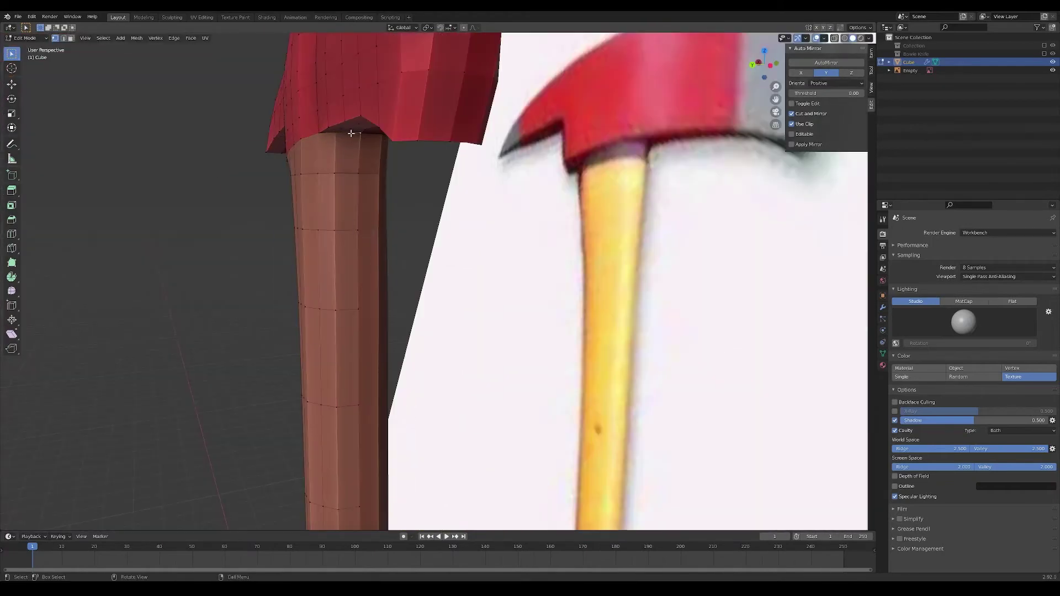
{"action": "left_click", "coordinate": [351, 133], "text": "alt"}
{"action": "key", "text": "g"}
{"action": "key", "text": "y"}
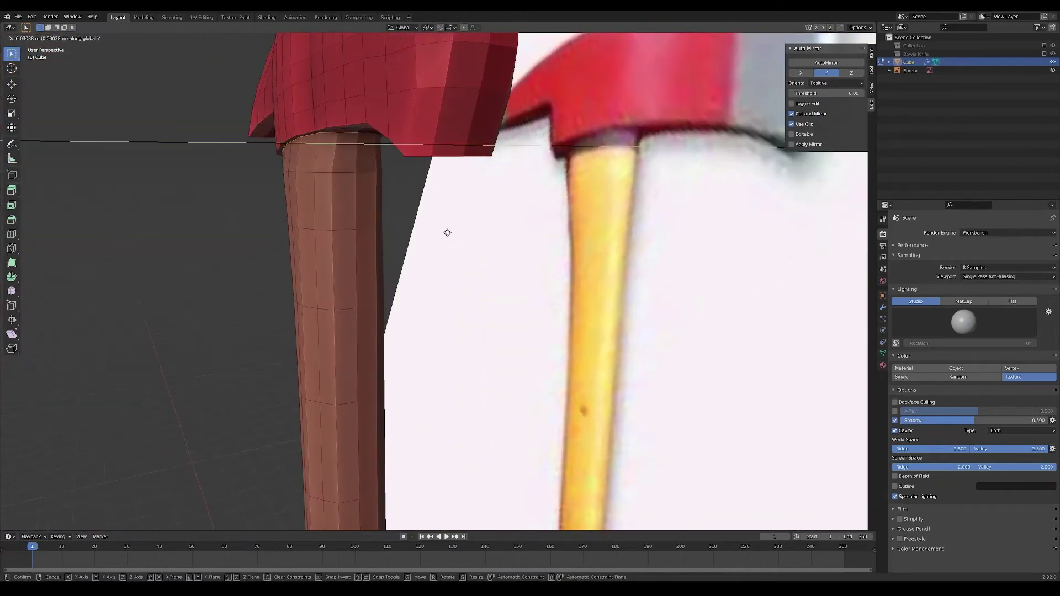
{"action": "middle_click_drag", "start_coordinate": [447, 232], "coordinate": [515, 427]}
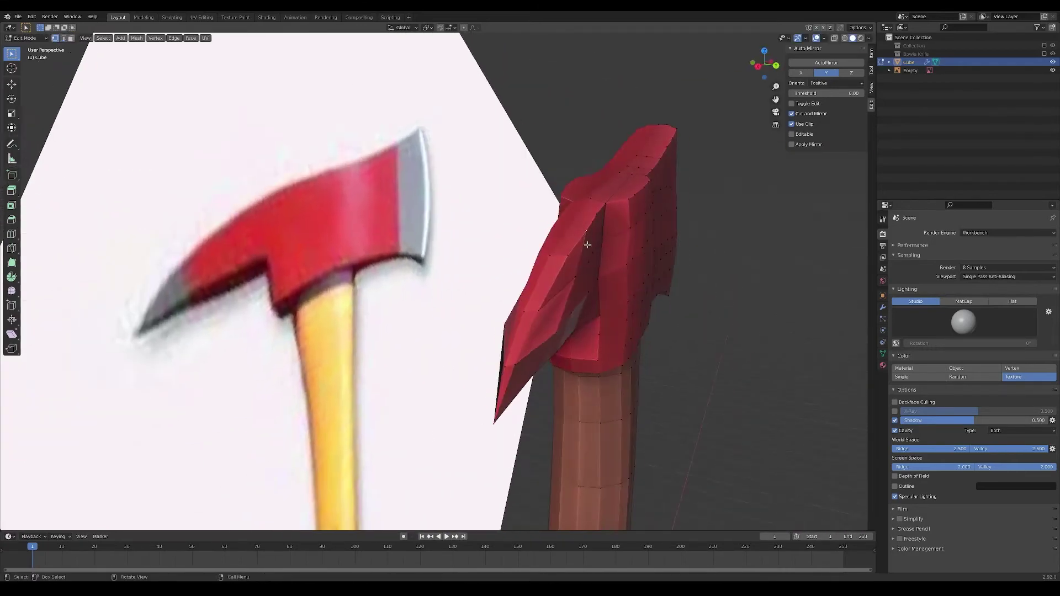
Move the head vertices along Y and knife-cut new edges into the head
{"action": "key", "text": "g"}
{"action": "key", "text": "g"}
{"action": "key", "text": "y"}
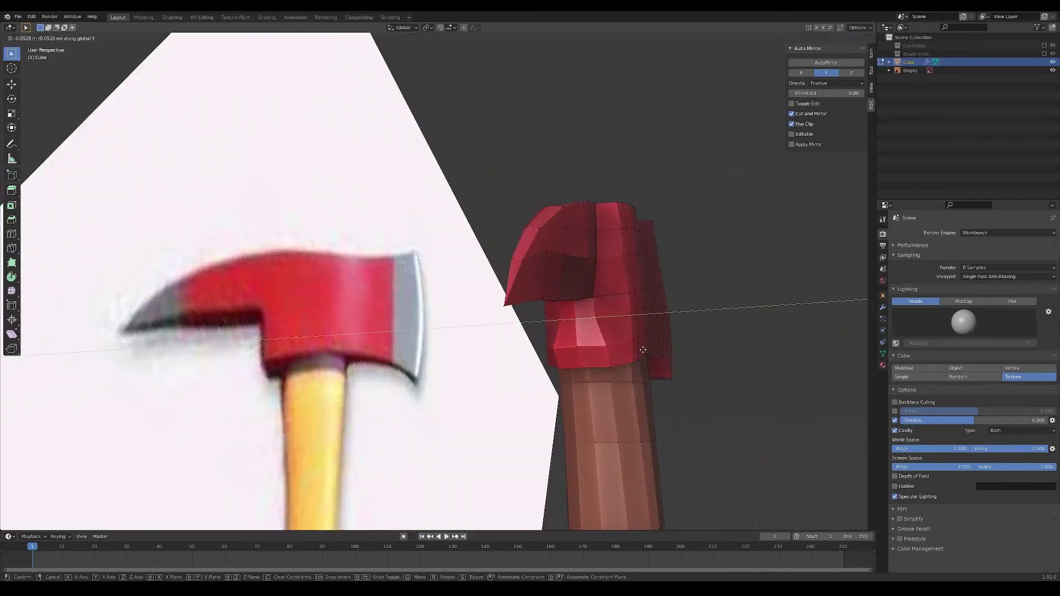
{"action": "left_click", "coordinate": [643, 349]}
{"action": "key", "text": "k"}
{"action": "mouse_move", "coordinate": [643, 349]}
{"action": "middle_mouse_down"}
{"action": "mouse_move", "coordinate": [528, 247]}
{"action": "mouse_move", "coordinate": [546, 279]}
{"action": "middle_mouse_up"}
{"action": "key", "text": "Return"}
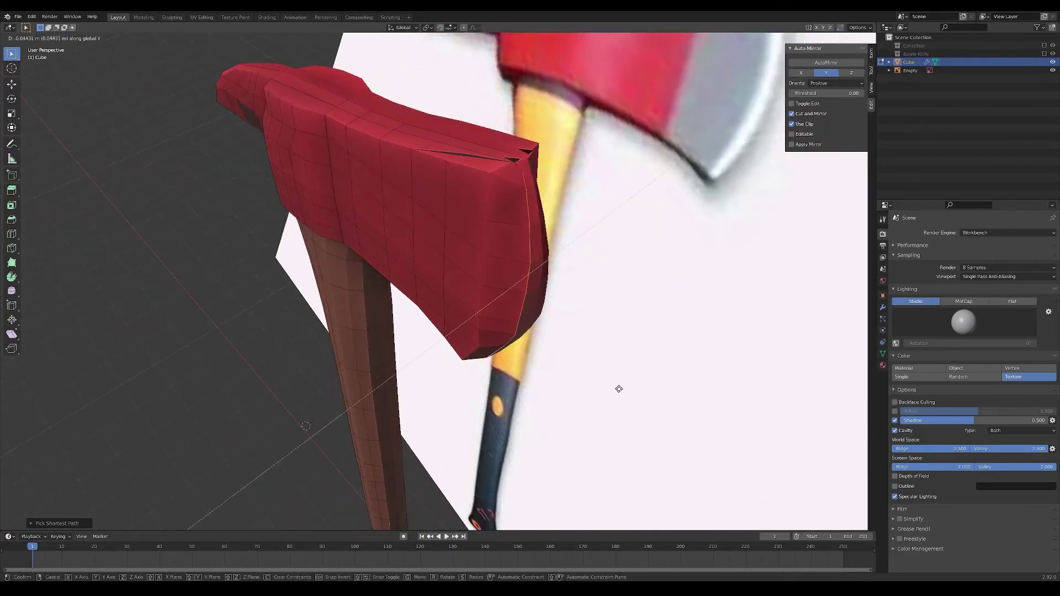
{"action": "middle_click_drag", "start_coordinate": [547, 239], "coordinate": [454, 276]}
Merge the selected head vertices and slide the blade vertices along Y
{"action": "key", "text": "m"}
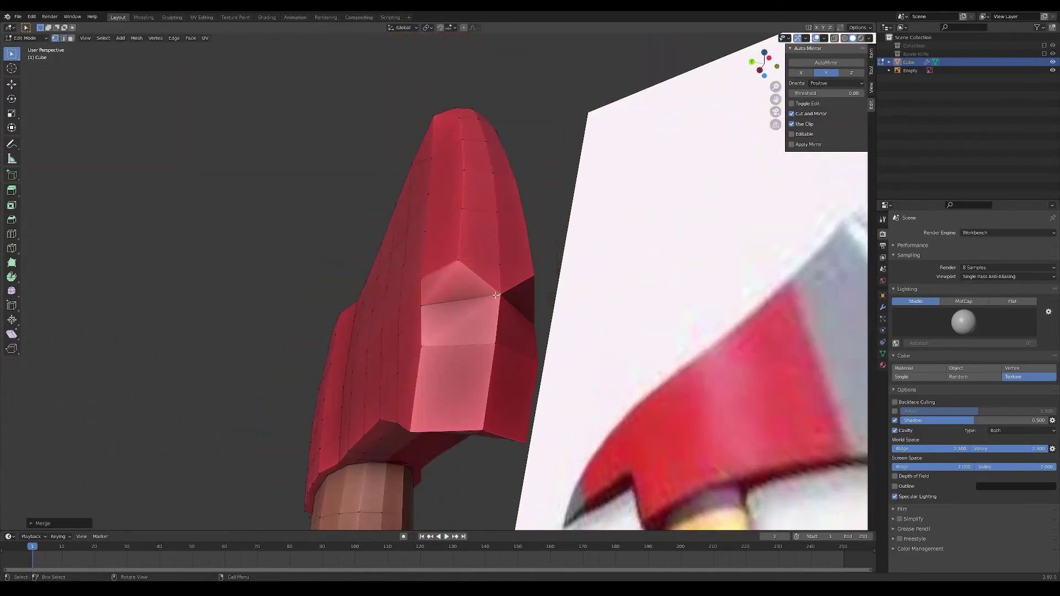
{"action": "left_click", "coordinate": [459, 293]}
{"action": "middle_click_drag", "start_coordinate": [474, 208], "coordinate": [436, 473]}
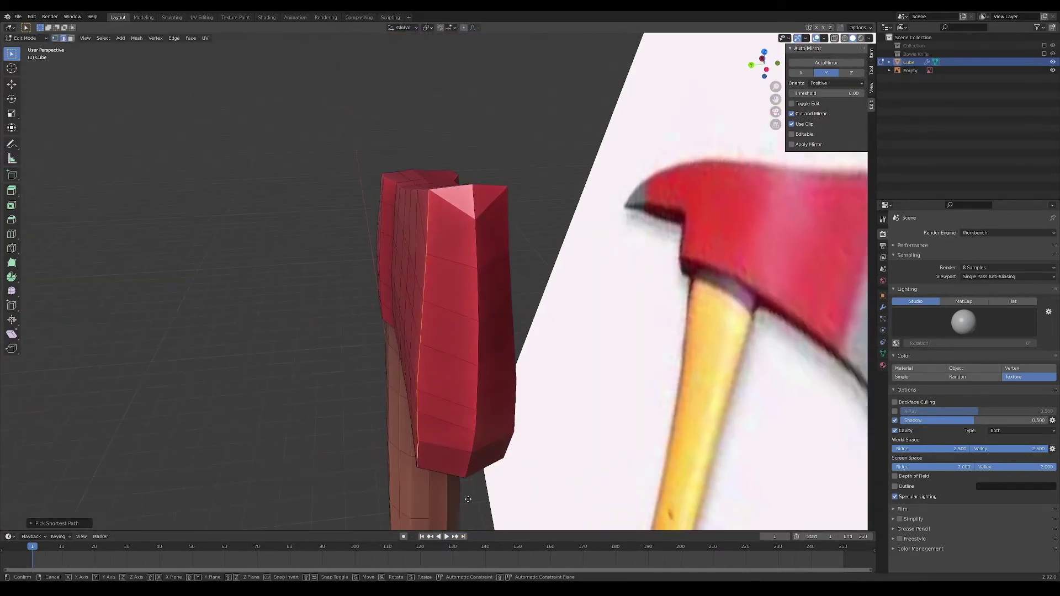
{"action": "middle_click_drag", "start_coordinate": [516, 430], "coordinate": [409, 429]}
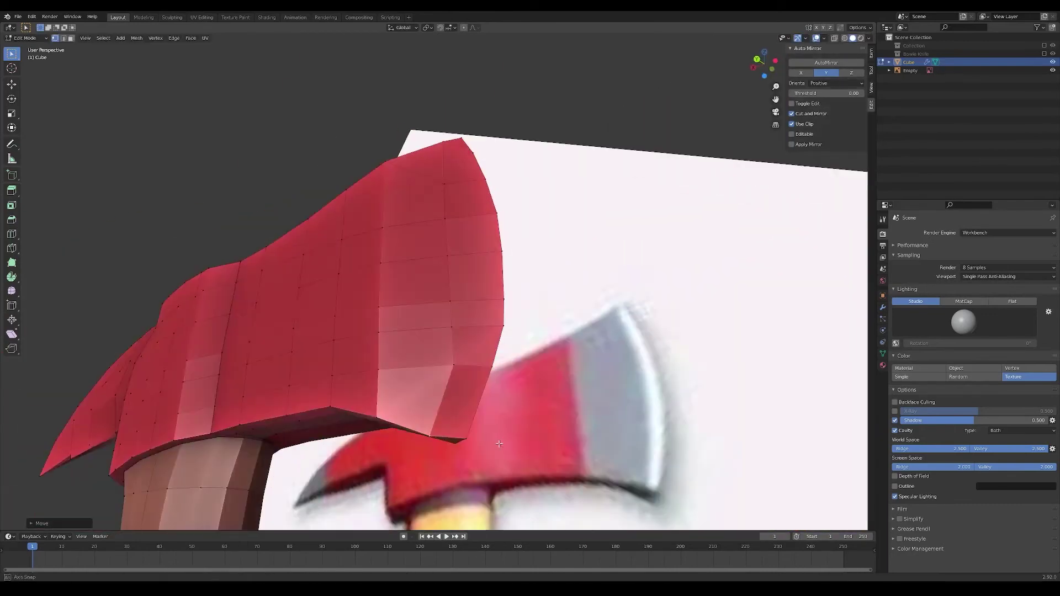
{"action": "key", "text": "g"}
{"action": "key", "text": "y"}
{"action": "left_click", "coordinate": [333, 419]}
Finish the blade edge vertices, giving the head a grey cutting-edge strip
{"action": "mouse_move", "coordinate": [334, 419]}
{"action": "middle_mouse_down"}
{"action": "mouse_move", "coordinate": [417, 140]}
{"action": "mouse_move", "coordinate": [347, 364]}
{"action": "middle_mouse_up"}
{"action": "key", "text": "k"}
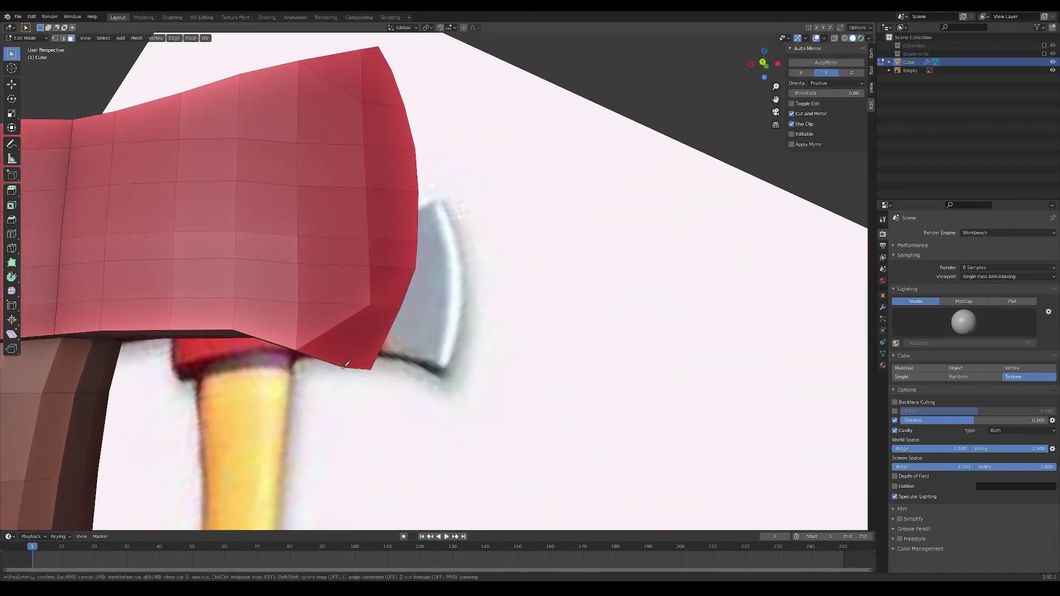
{"action": "key", "text": "Escape"}
{"action": "middle_click_drag", "start_coordinate": [347, 365], "coordinate": [467, 350]}
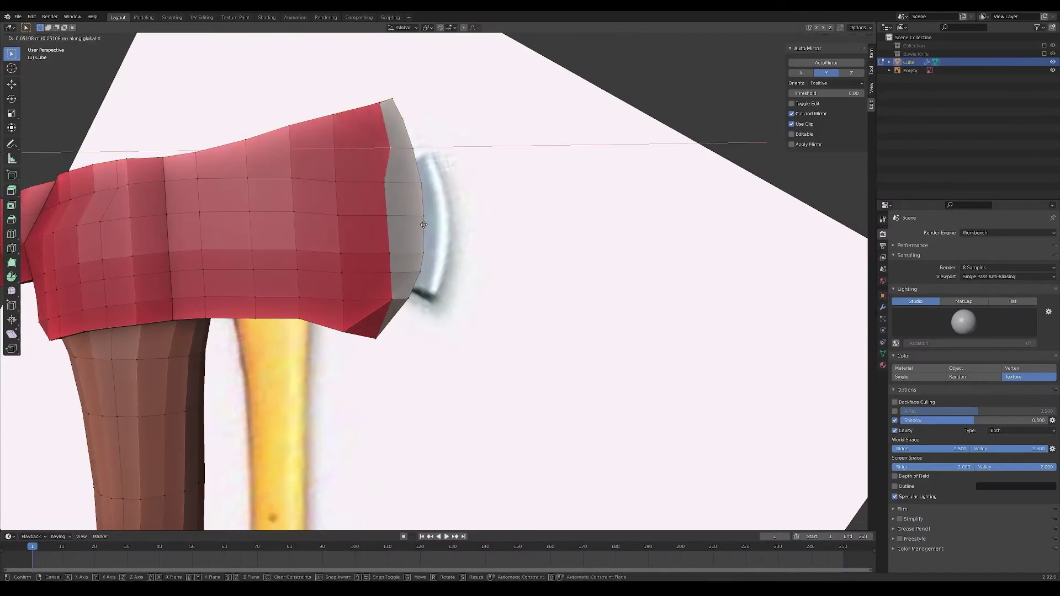
{"action": "key", "text": "Escape"}
{"action": "middle_click_drag", "start_coordinate": [446, 305], "coordinate": [512, 409]}
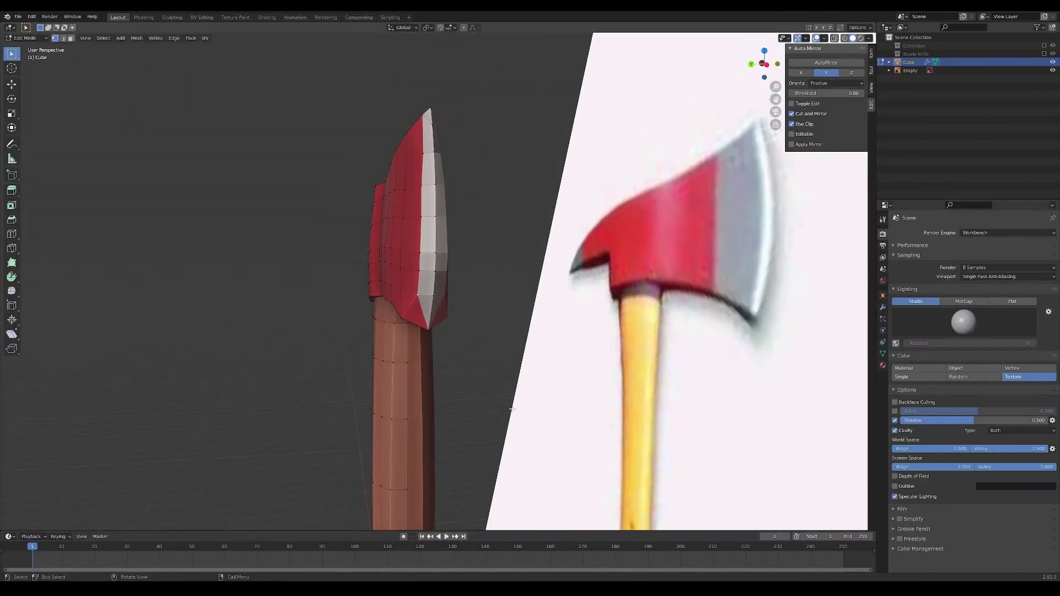